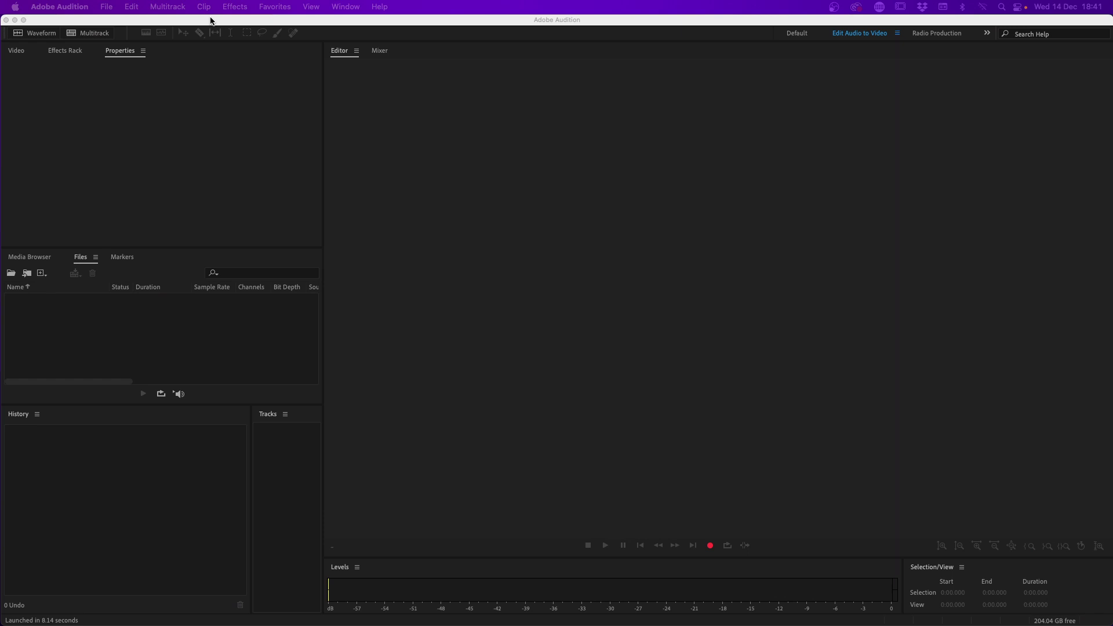
Open colin remix track.mp3 from the Desktop in the waveform editor
{"action": "left_click", "coordinate": [106, 10]}
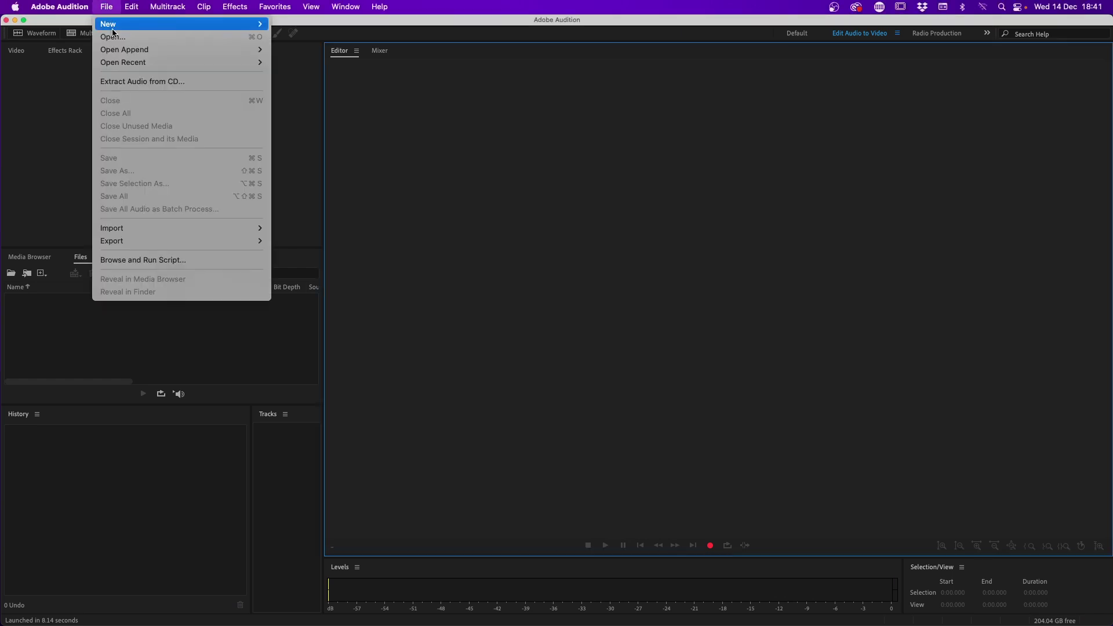
{"action": "left_click", "coordinate": [106, 33]}
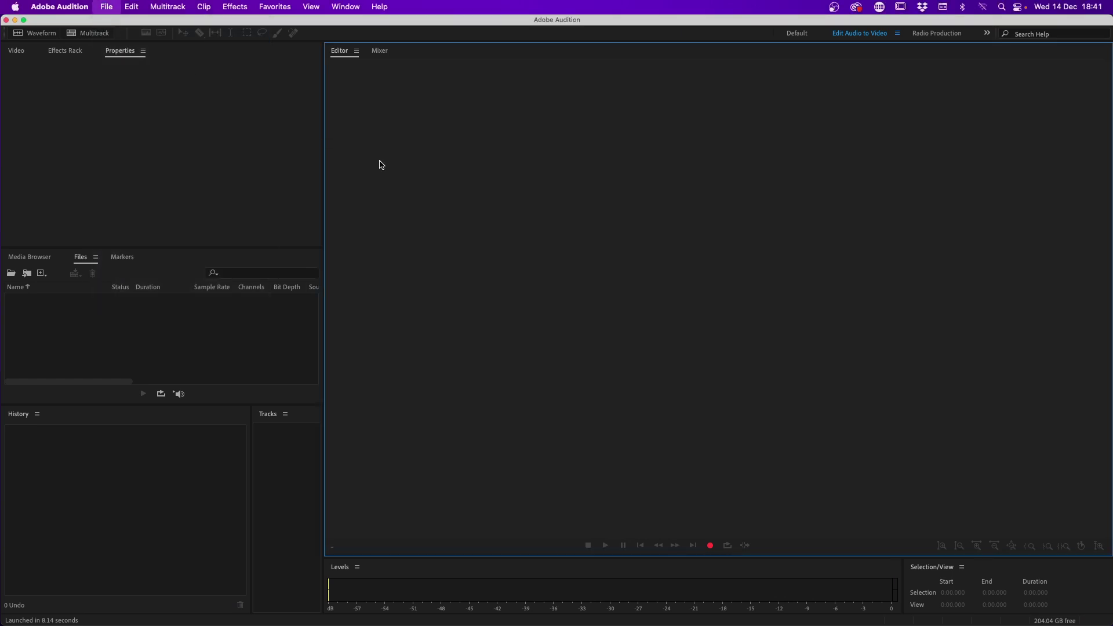
{"action": "left_click", "coordinate": [443, 240]}
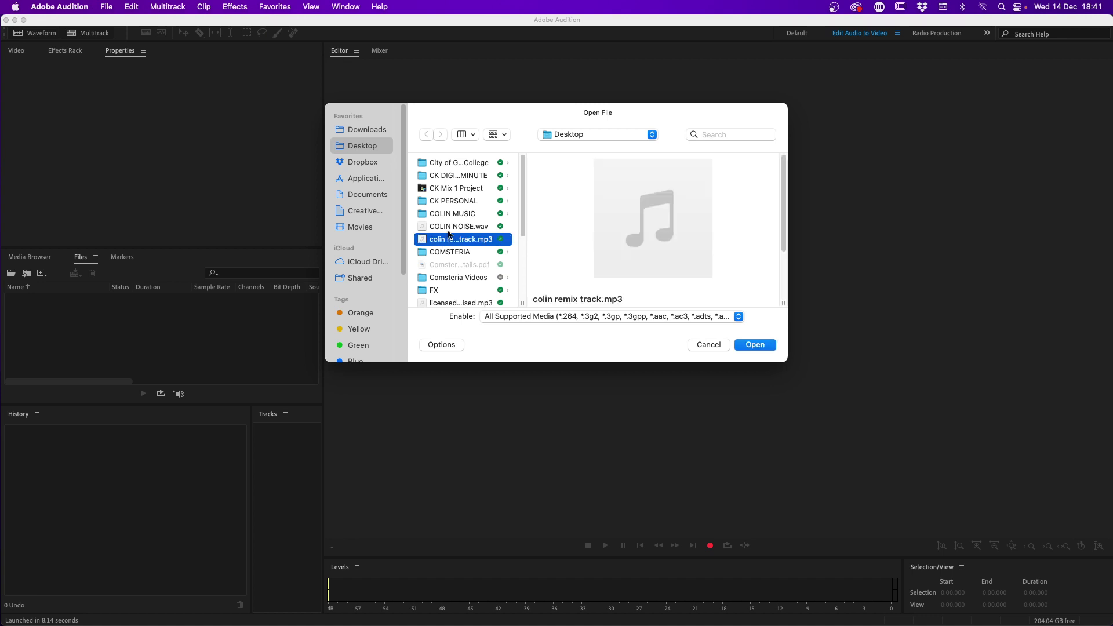
{"action": "left_click", "coordinate": [755, 344]}
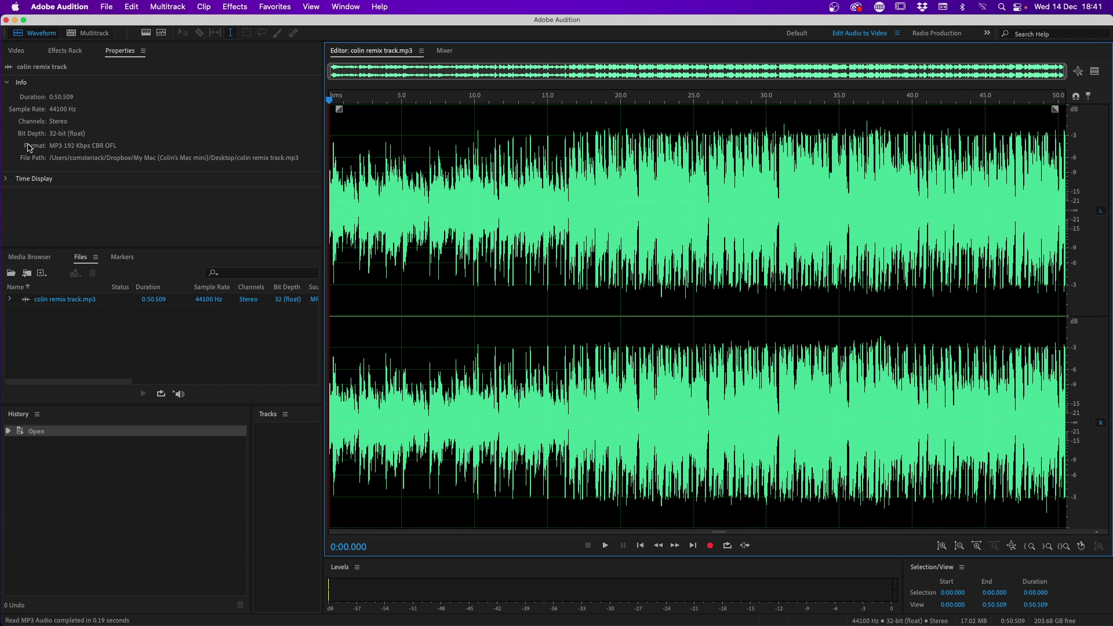
Create a new multitrack session named 'test audio', overwriting the existing one
{"action": "left_click", "coordinate": [92, 34]}
{"action": "type", "text": "test audio"}
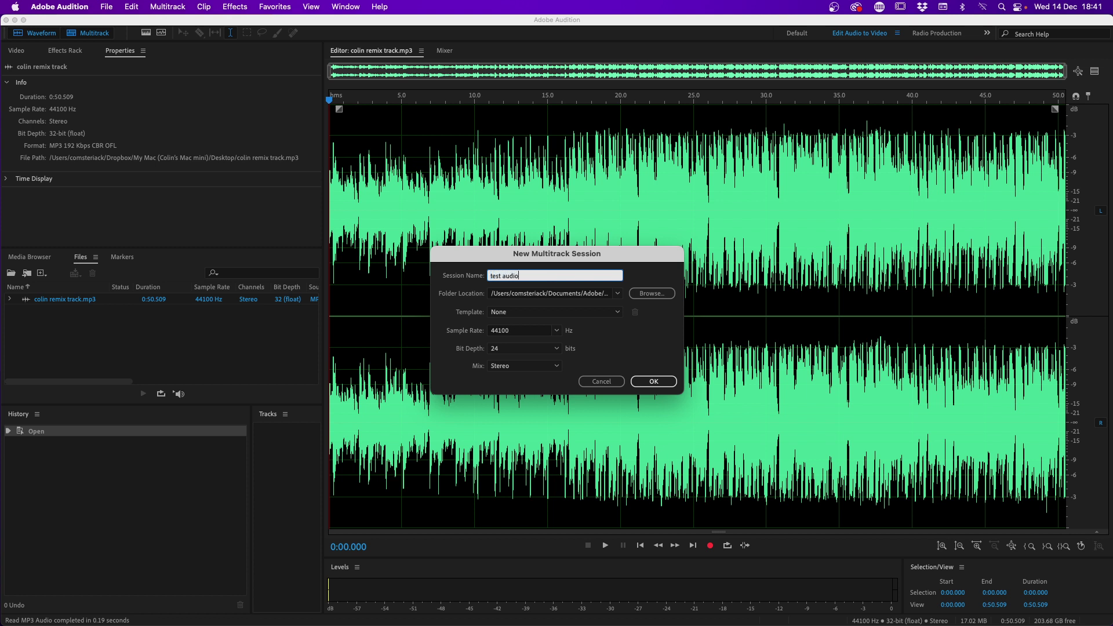
{"action": "key", "text": "Return"}
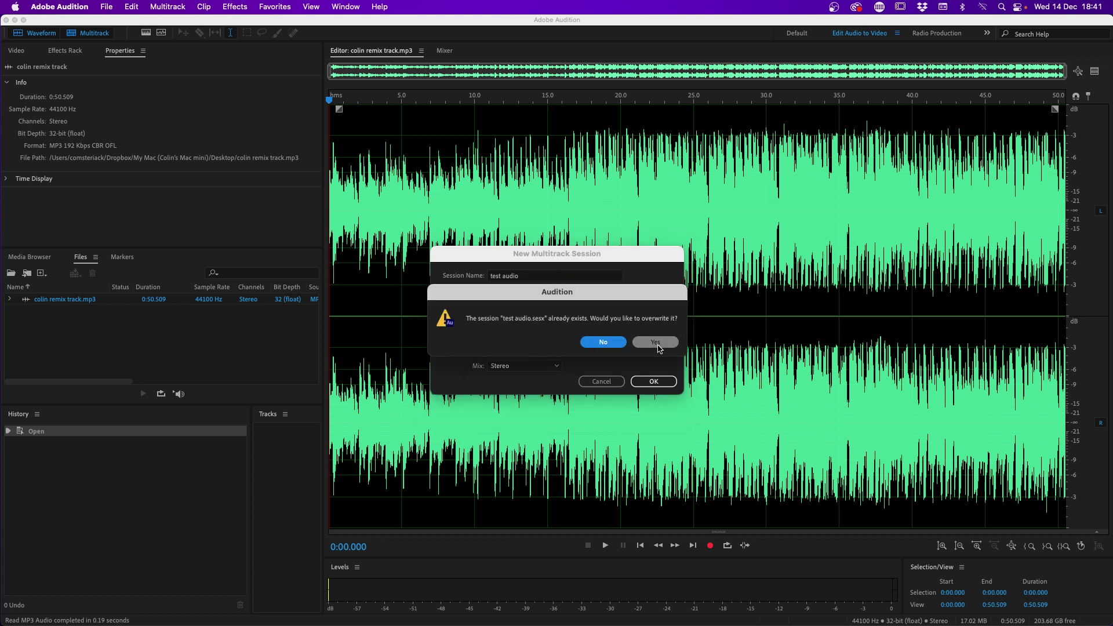
{"action": "left_click", "coordinate": [658, 345]}
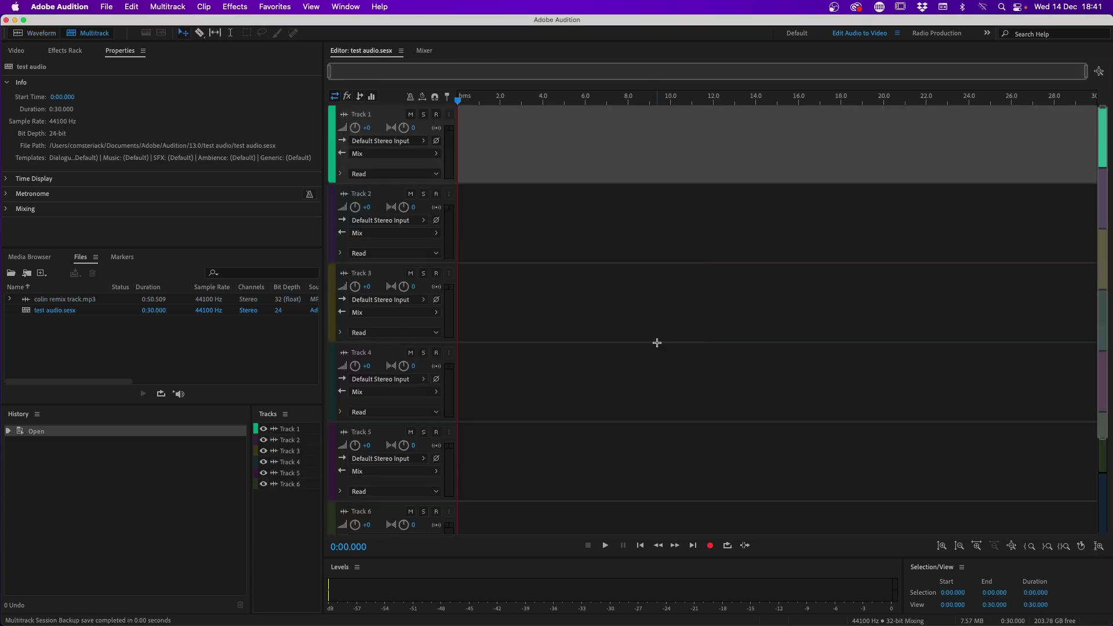
Place colin remix track.mp3 on Track 1 as a clip
{"action": "left_click", "coordinate": [72, 300]}
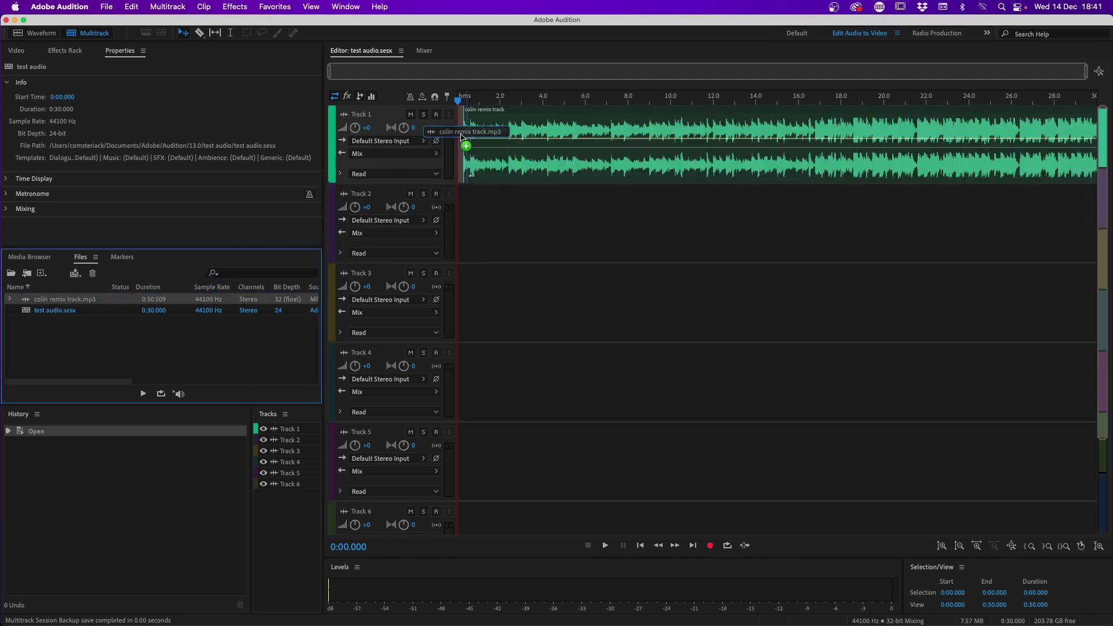
{"action": "left_click_drag", "start_coordinate": [70, 302], "coordinate": [463, 143]}
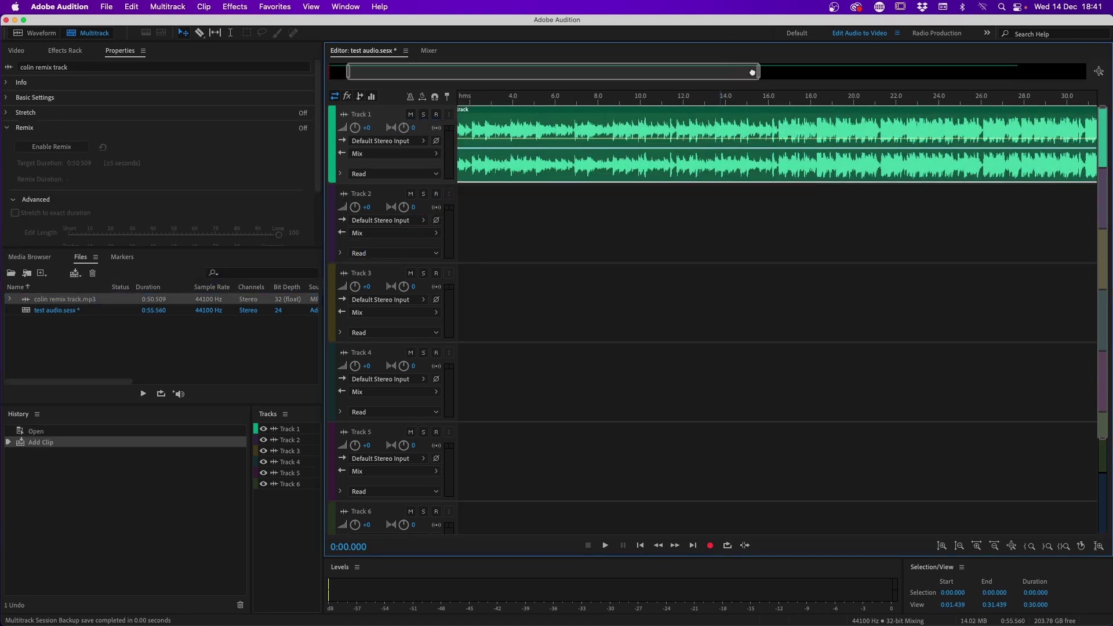
{"action": "scroll", "coordinate": [793, 94], "scroll_direction": "right", "scroll_amount": 10}
{"action": "left_click_drag", "start_coordinate": [982, 73], "coordinate": [512, 82]}
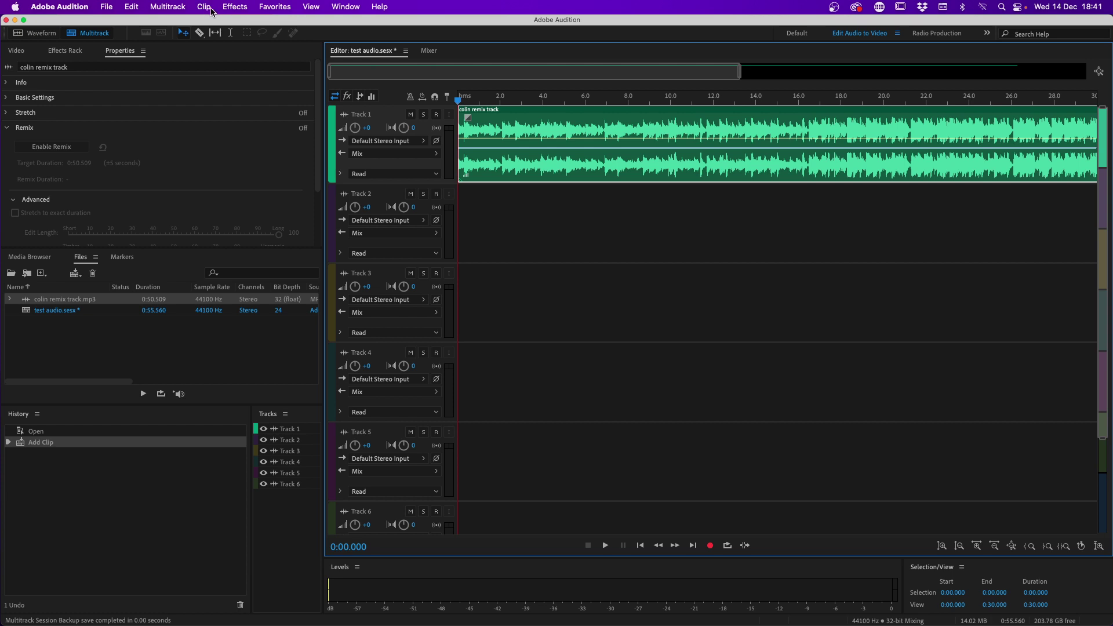
Enable Remix on the colin remix track clip from the Clip menu
{"action": "left_click", "coordinate": [206, 8]}
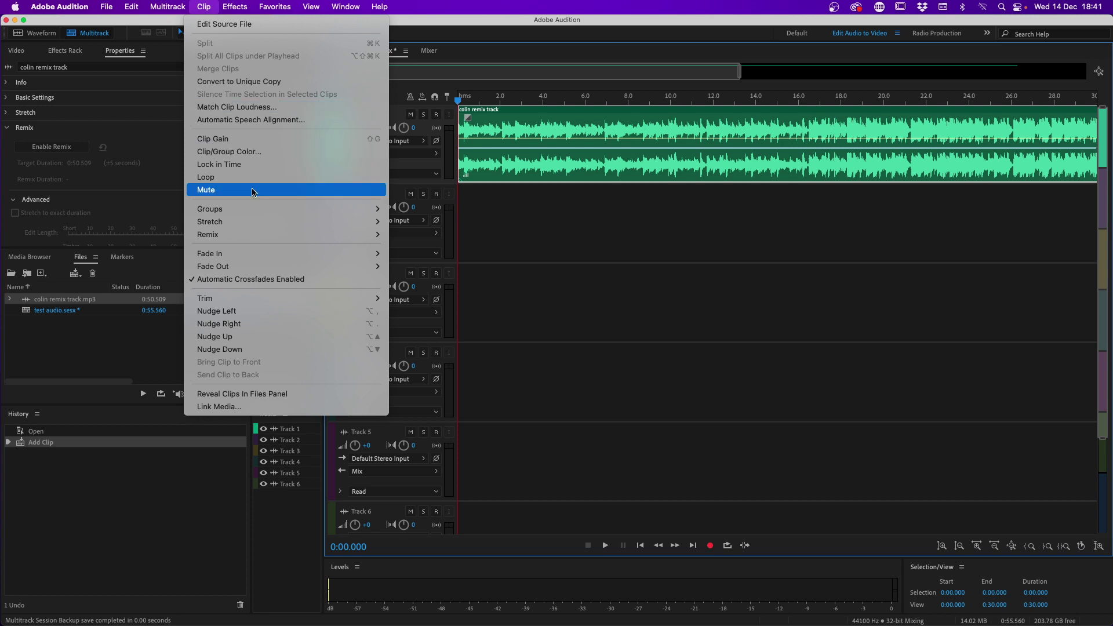
{"action": "mouse_move", "coordinate": [209, 234]}
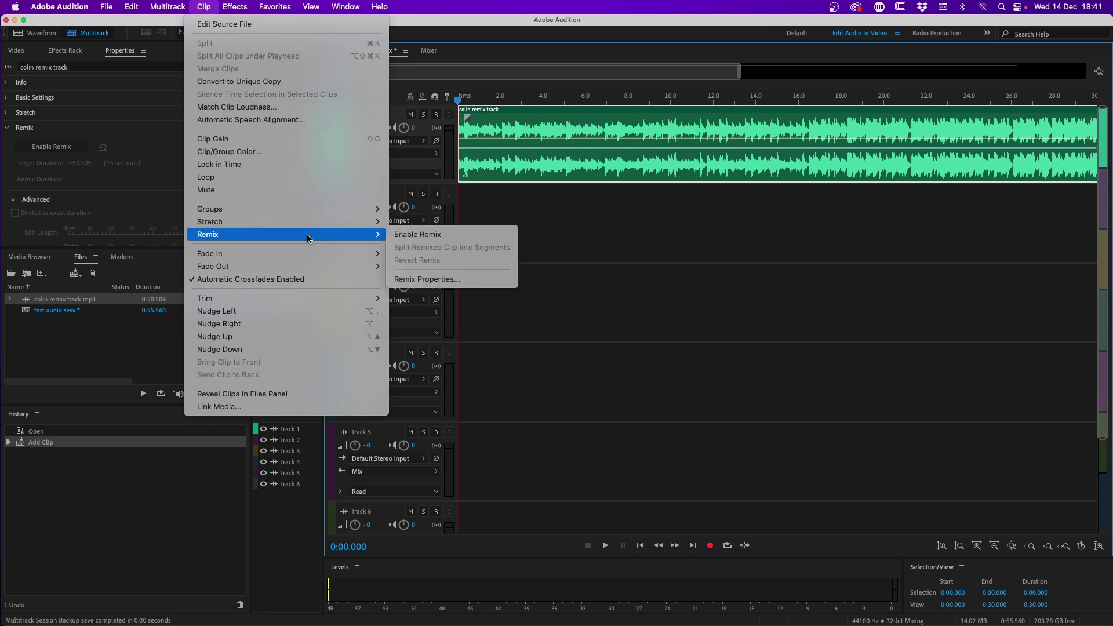
{"action": "left_click", "coordinate": [430, 237]}
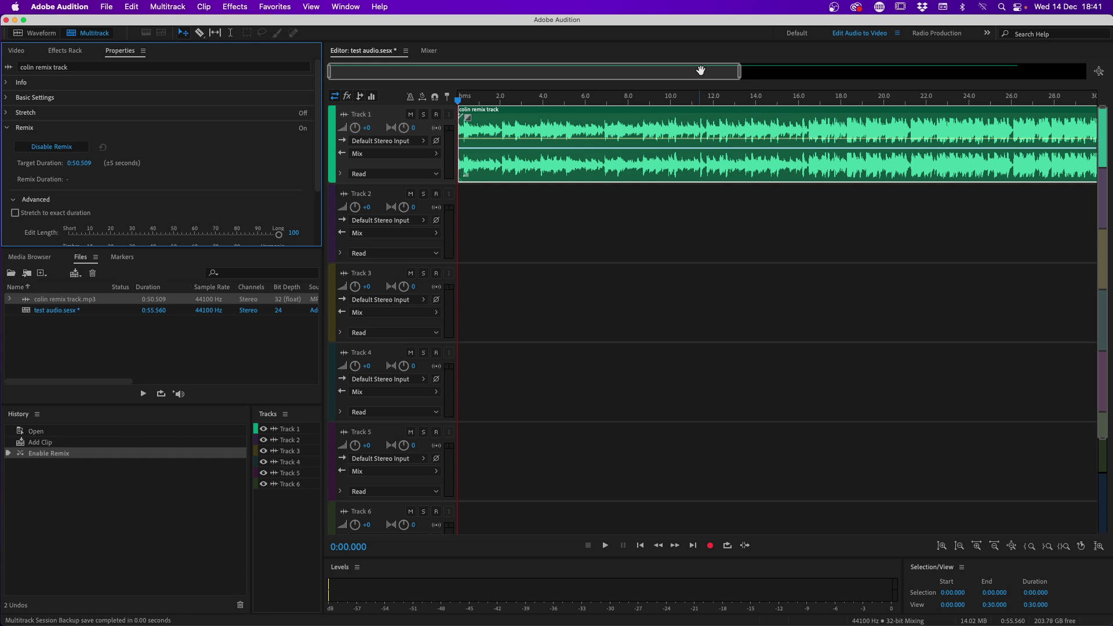
Drag the clip's right edge to a target duration near 2:50, giving a 2:45 remix
{"action": "left_click_drag", "start_coordinate": [688, 74], "coordinate": [1048, 65]}
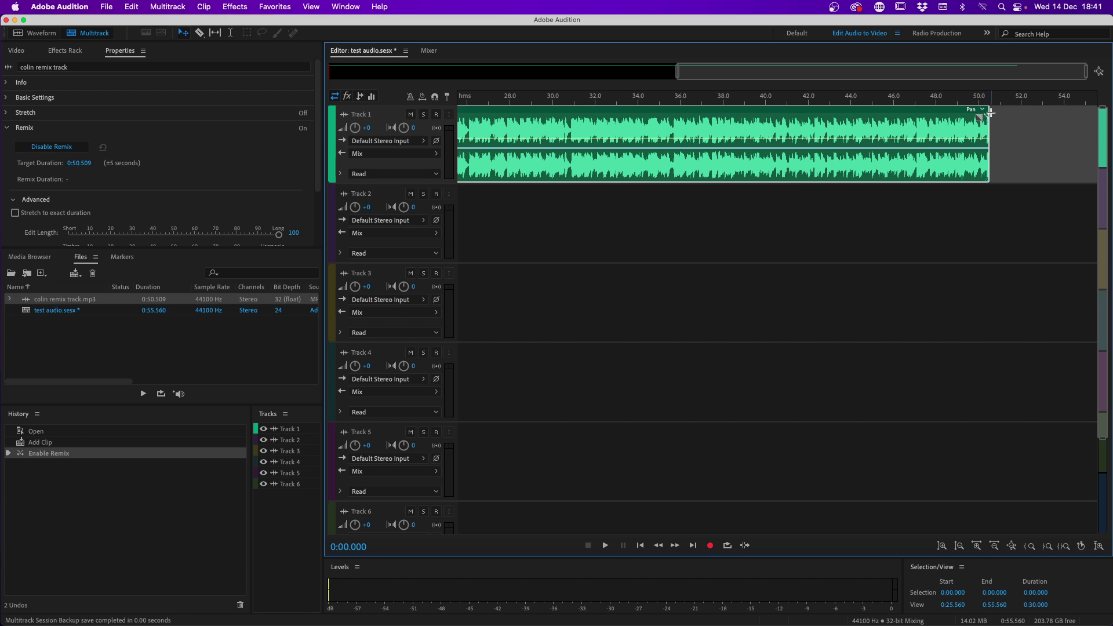
{"action": "left_click_drag", "start_coordinate": [988, 115], "coordinate": [1108, 107]}
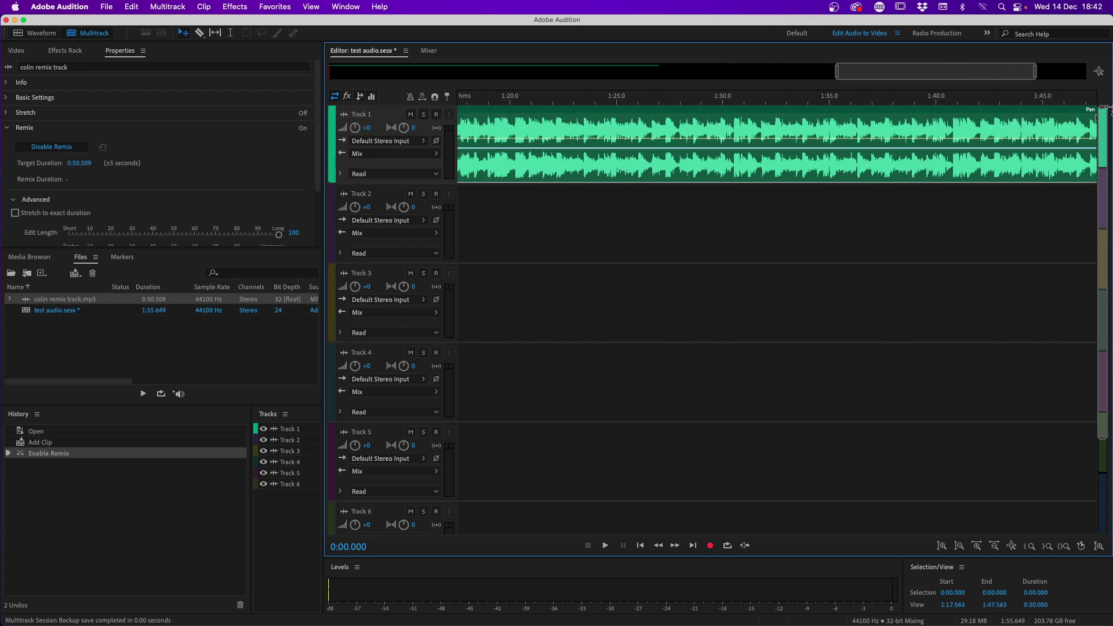
{"action": "left_click_drag", "start_coordinate": [1106, 108], "coordinate": [1106, 109]}
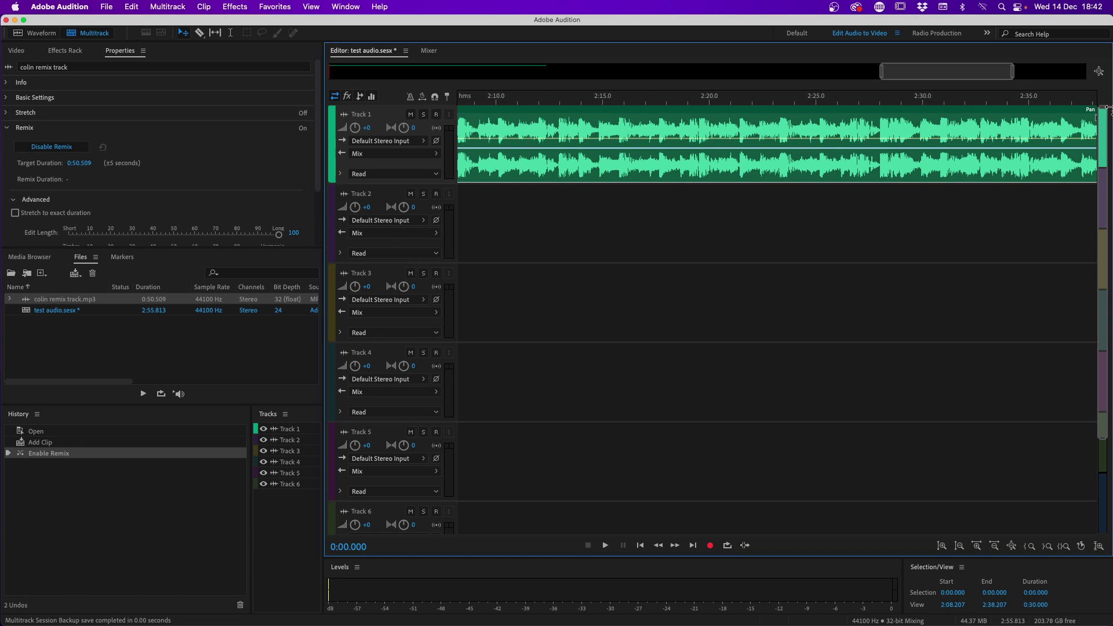
{"action": "mouse_move", "coordinate": [1107, 108]}
{"action": "left_mouse_down"}
{"action": "mouse_move", "coordinate": [976, 107]}
{"action": "mouse_move", "coordinate": [1002, 99]}
{"action": "left_mouse_up"}
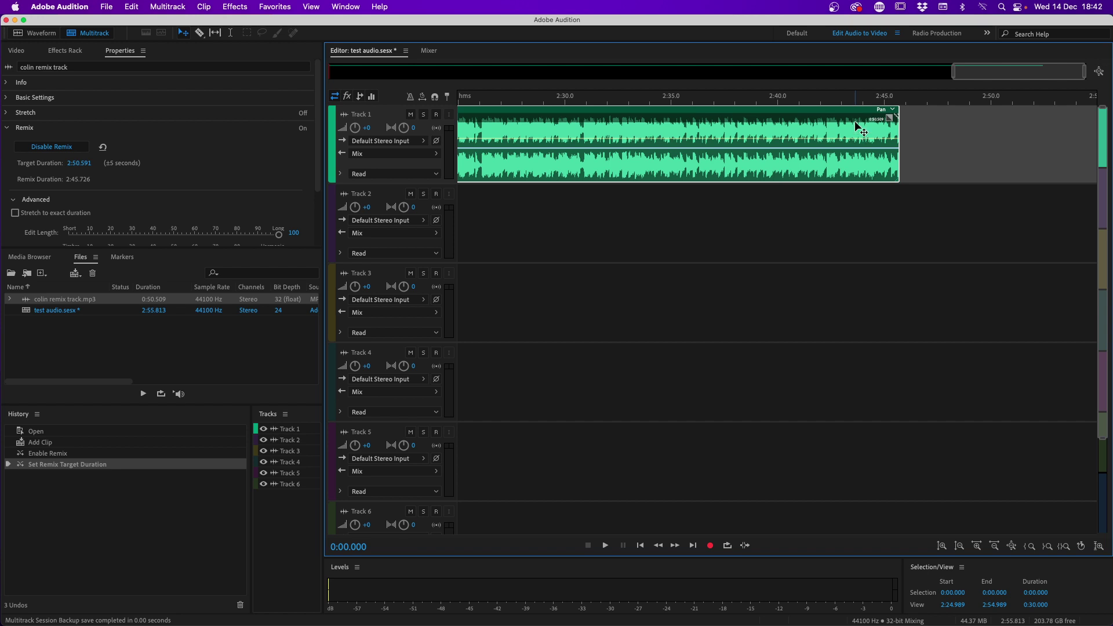
{"action": "left_click", "coordinate": [205, 6]}
{"action": "mouse_move", "coordinate": [207, 234]}
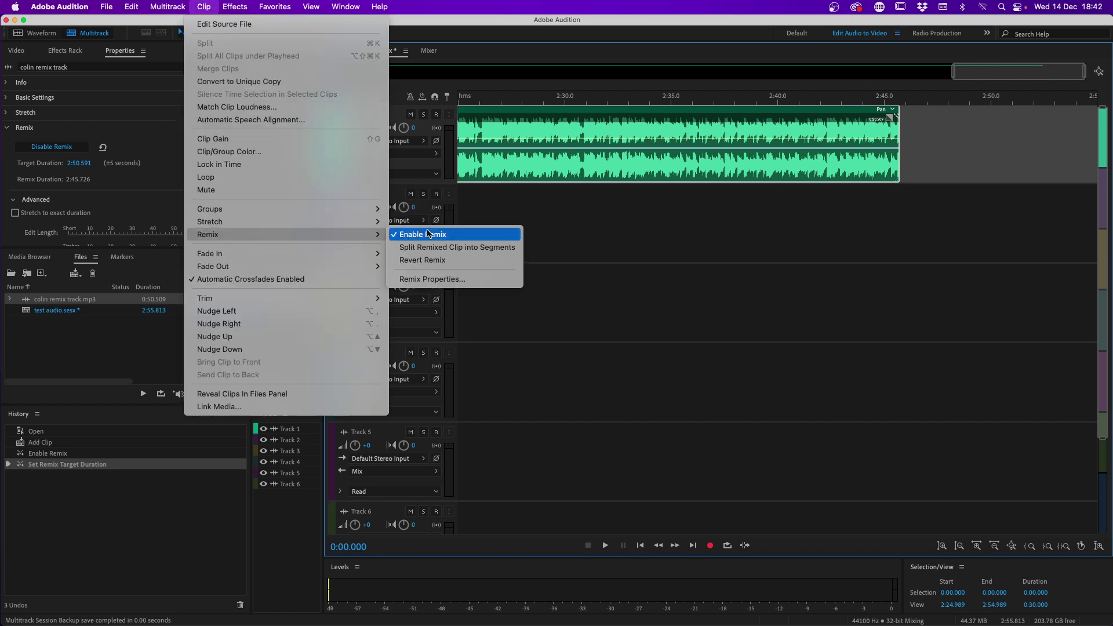
{"action": "left_click", "coordinate": [429, 230]}
{"action": "left_click", "coordinate": [624, 37]}
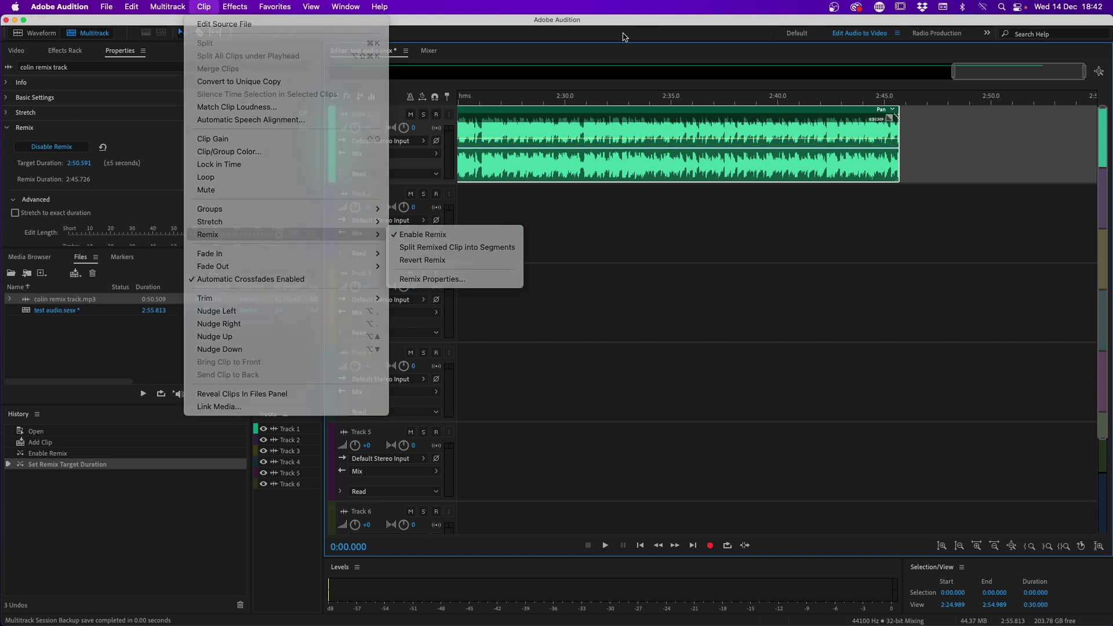